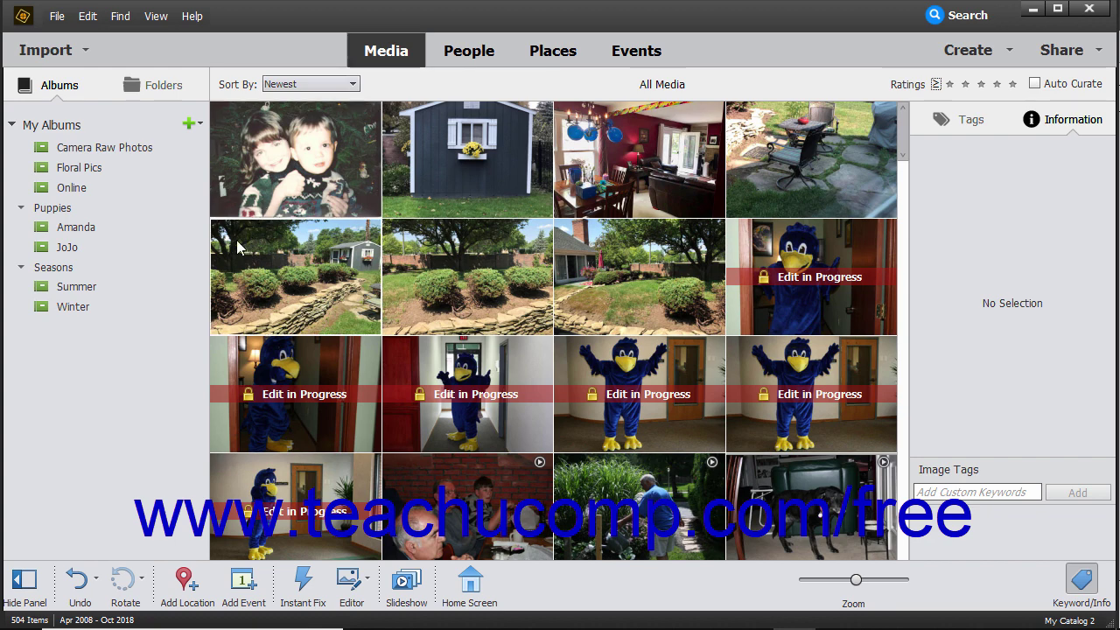
Step: Select all nine photos in the Winter album and start a slideshow from them
click(79, 308)
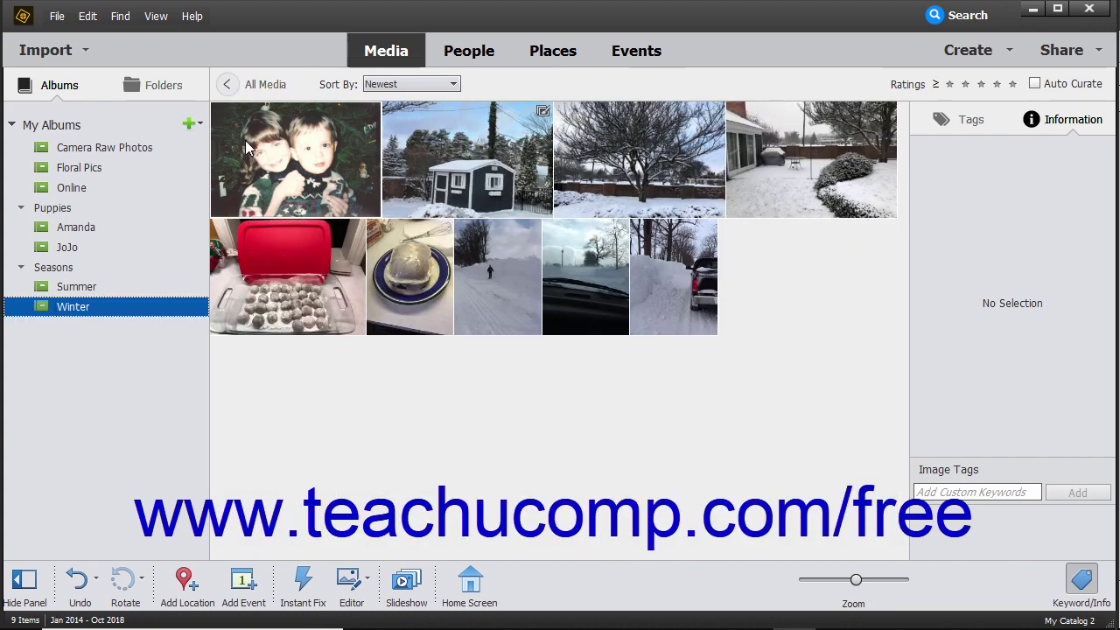
key(ctrl+a)
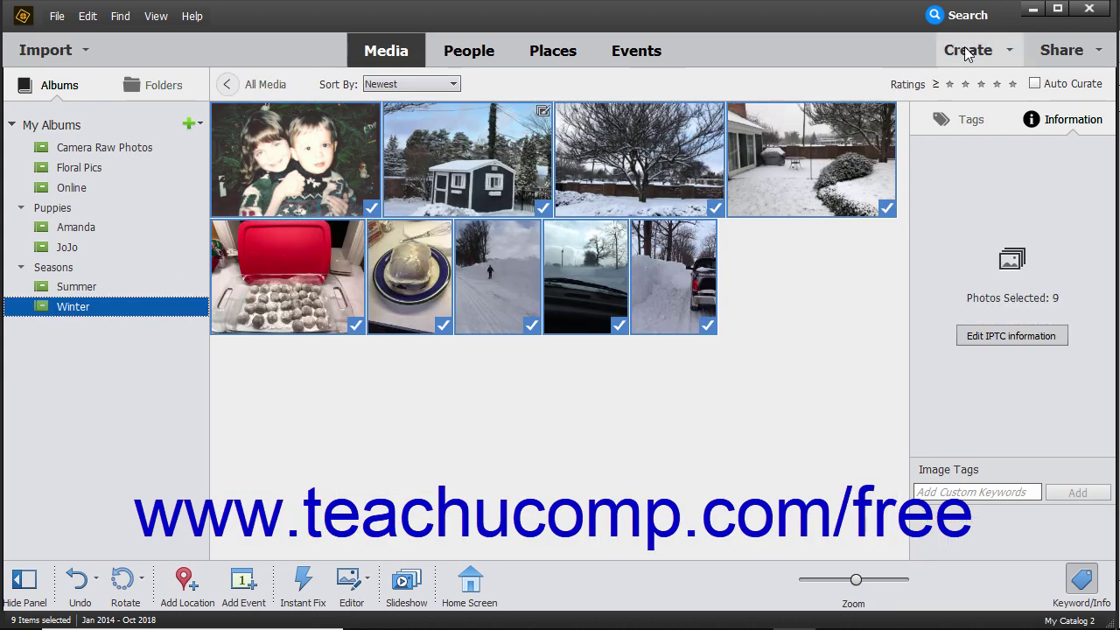
click(965, 50)
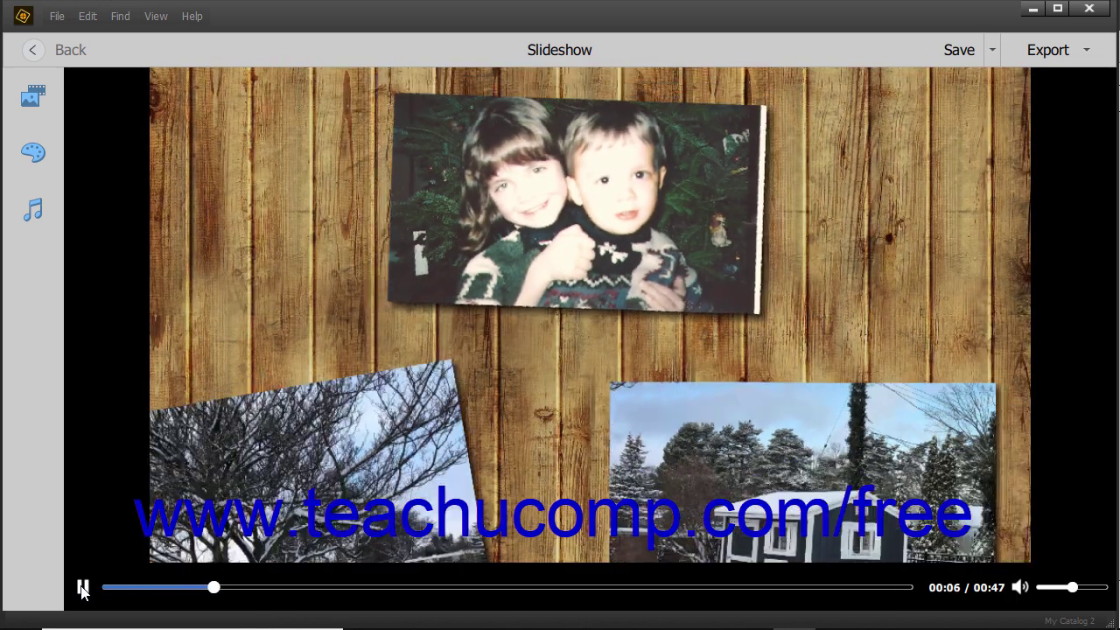
Step: Pause the slideshow preview and close it without saving
click(82, 588)
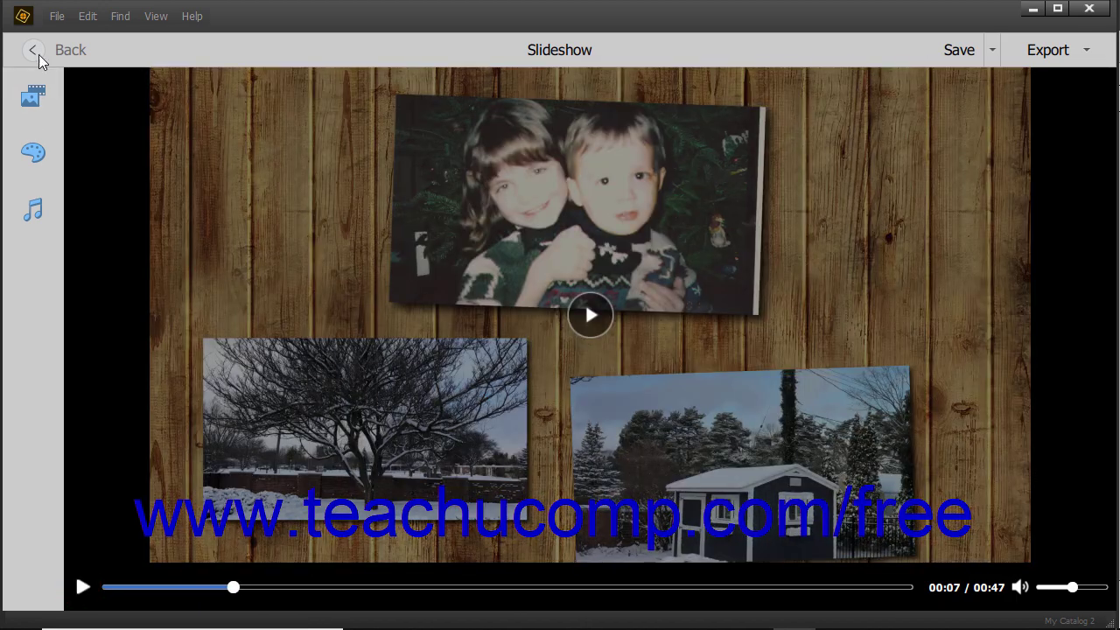
click(28, 51)
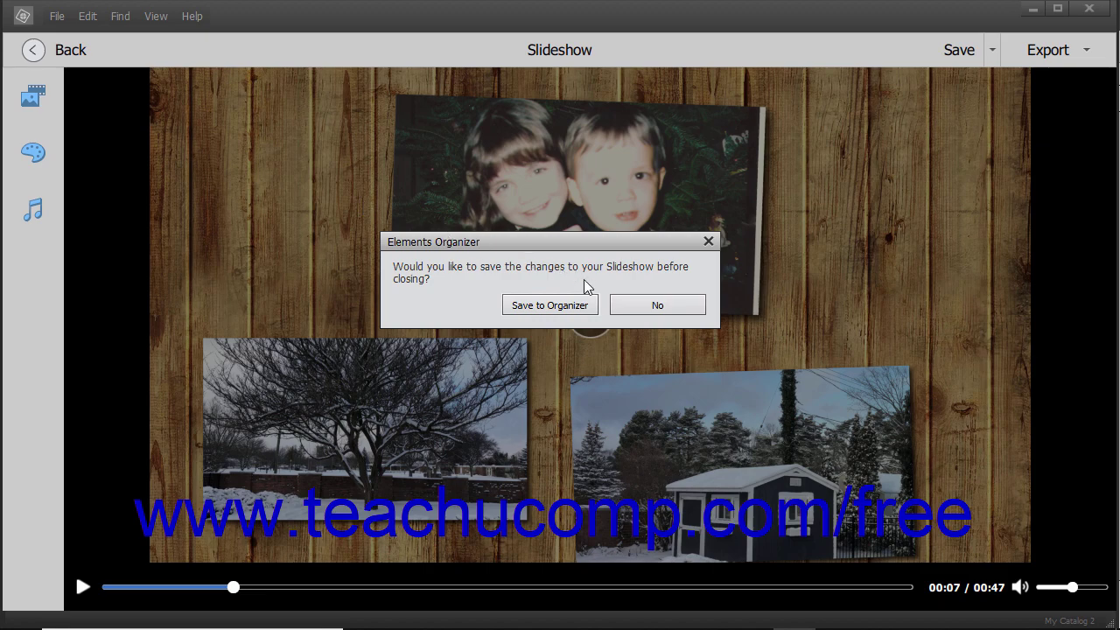
click(624, 304)
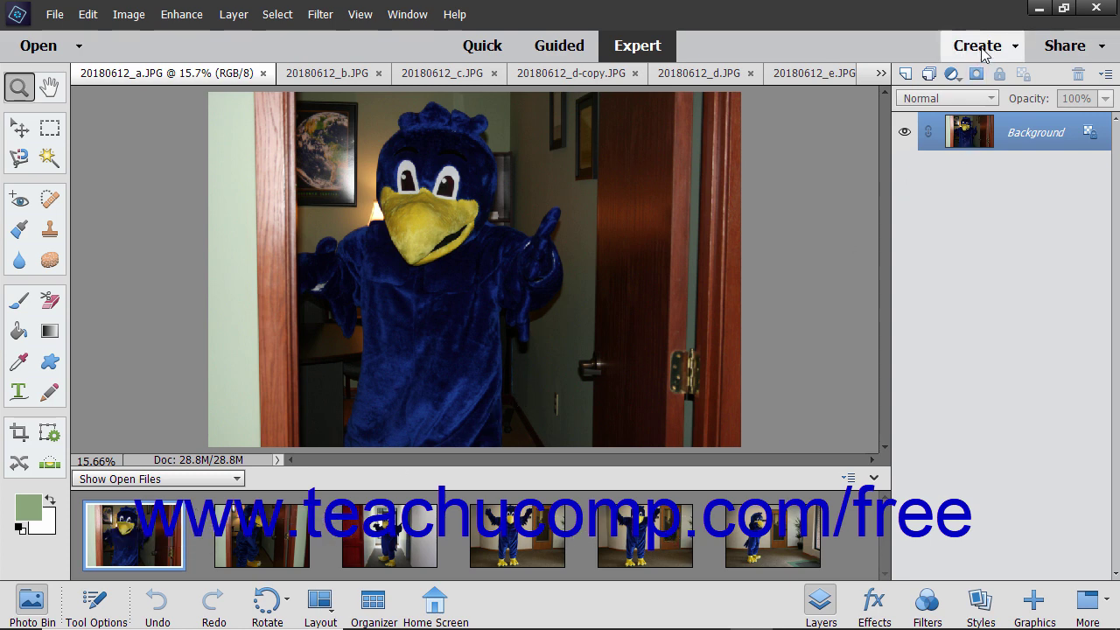
Step: Create a slideshow from the open mascot photos in the Editor
click(984, 48)
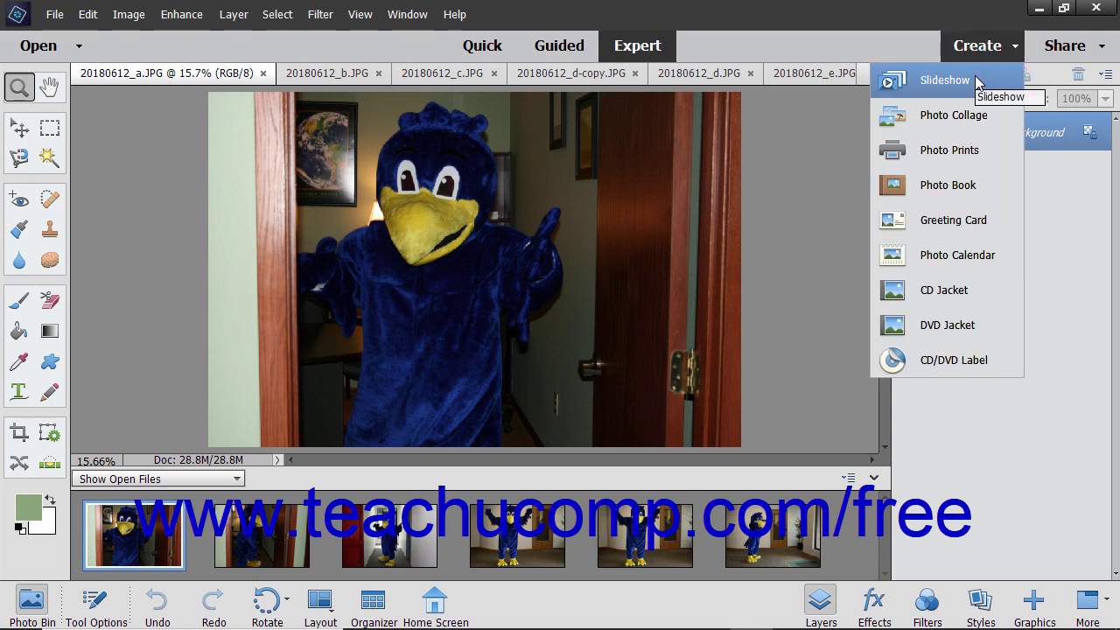
click(977, 78)
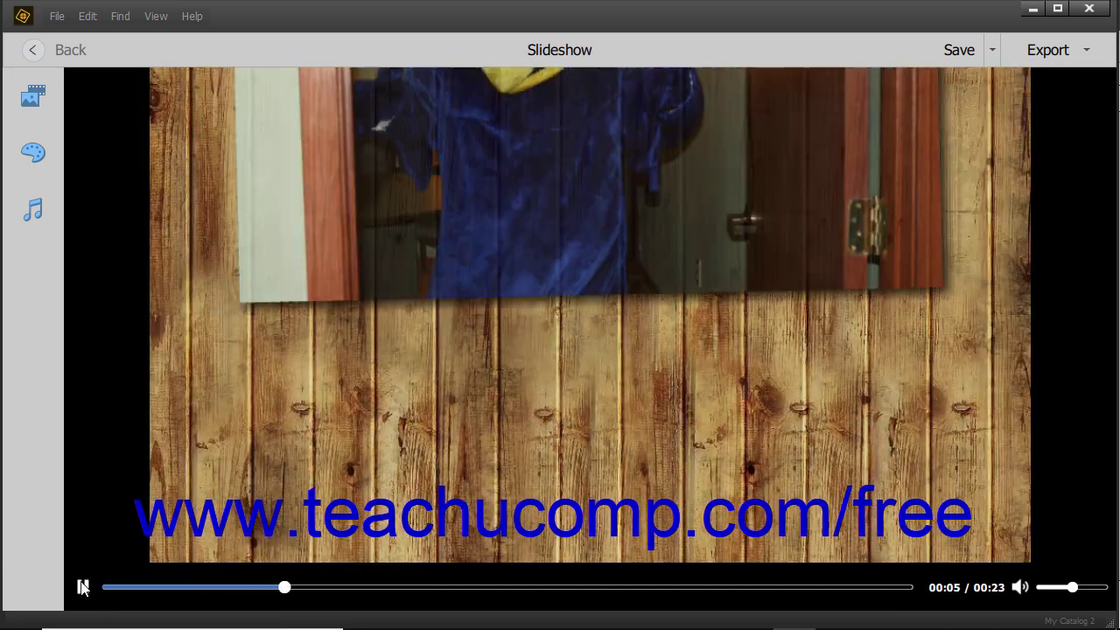
Step: Mute the mascot slideshow's sound, then replay the slides and pause near the end
click(83, 587)
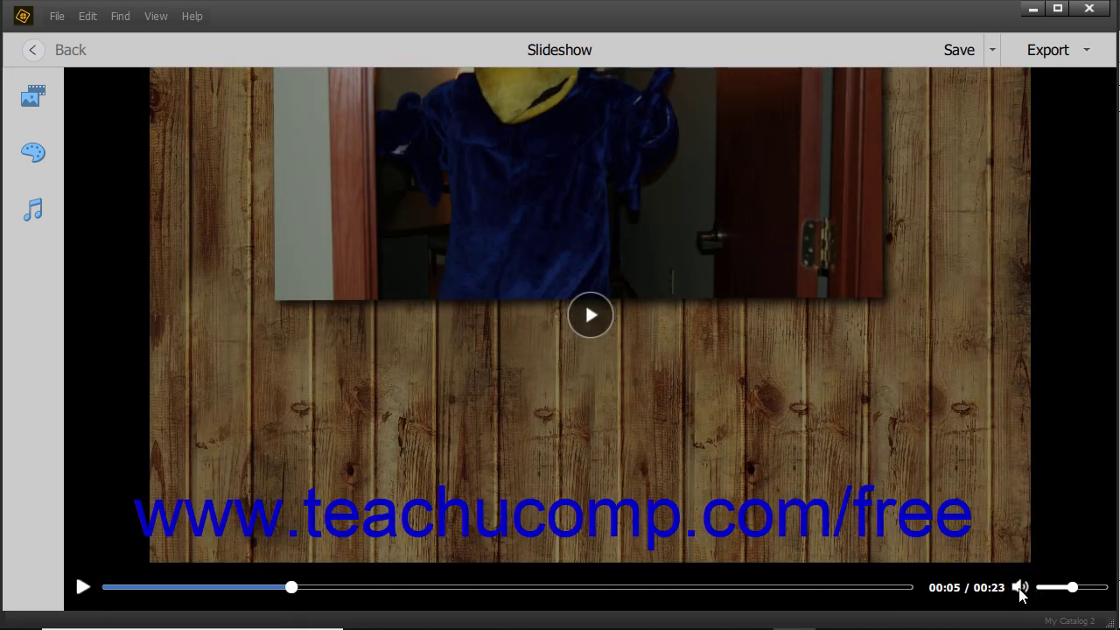
click(1021, 588)
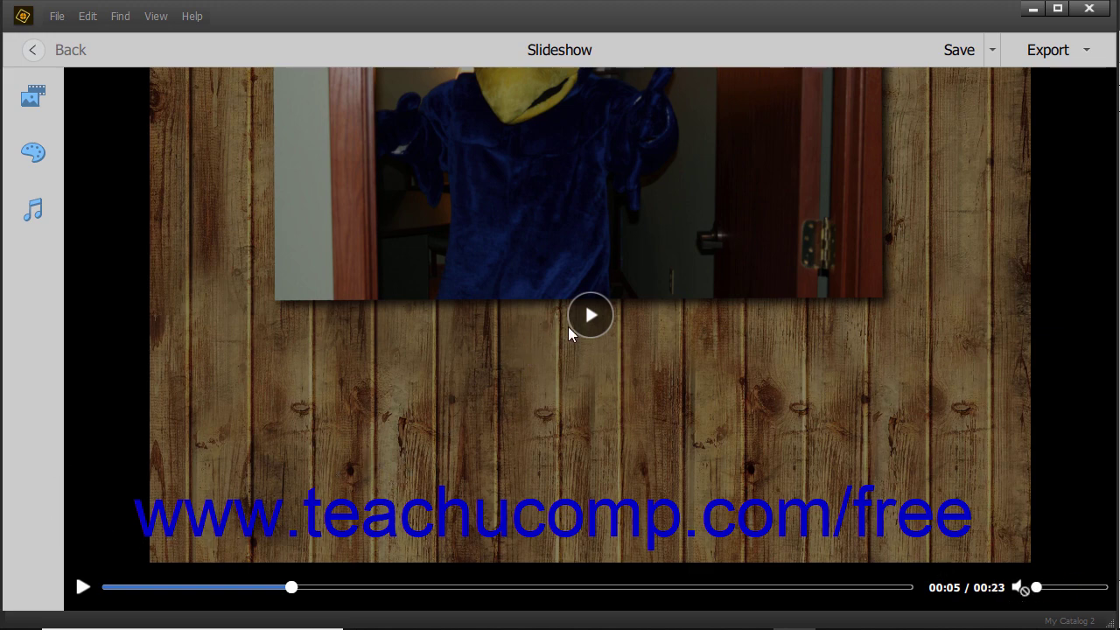
click(576, 325)
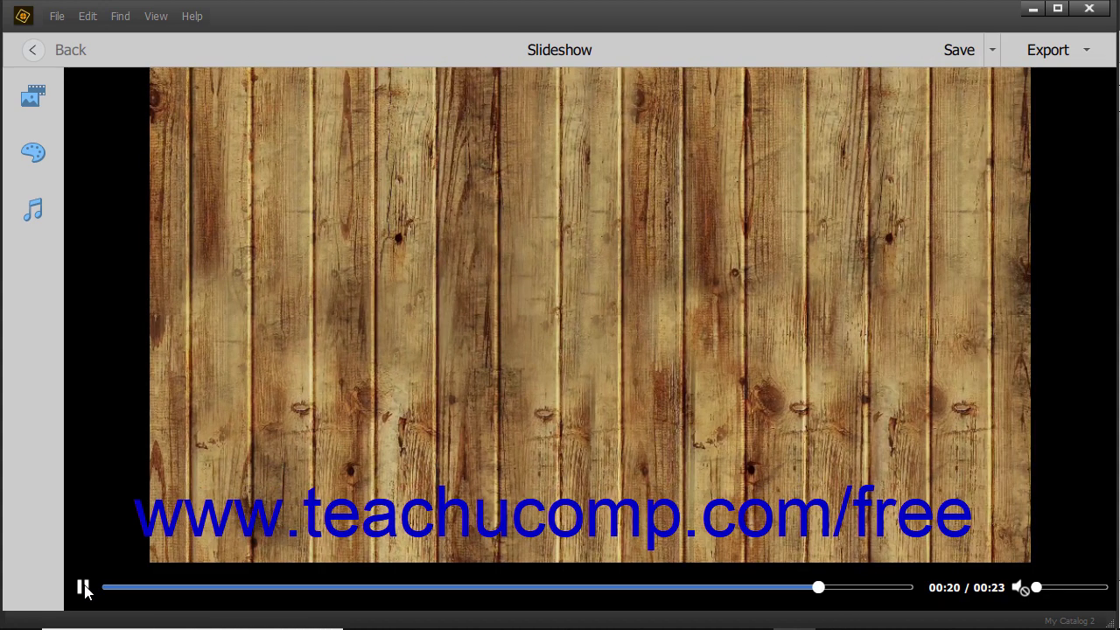
click(83, 587)
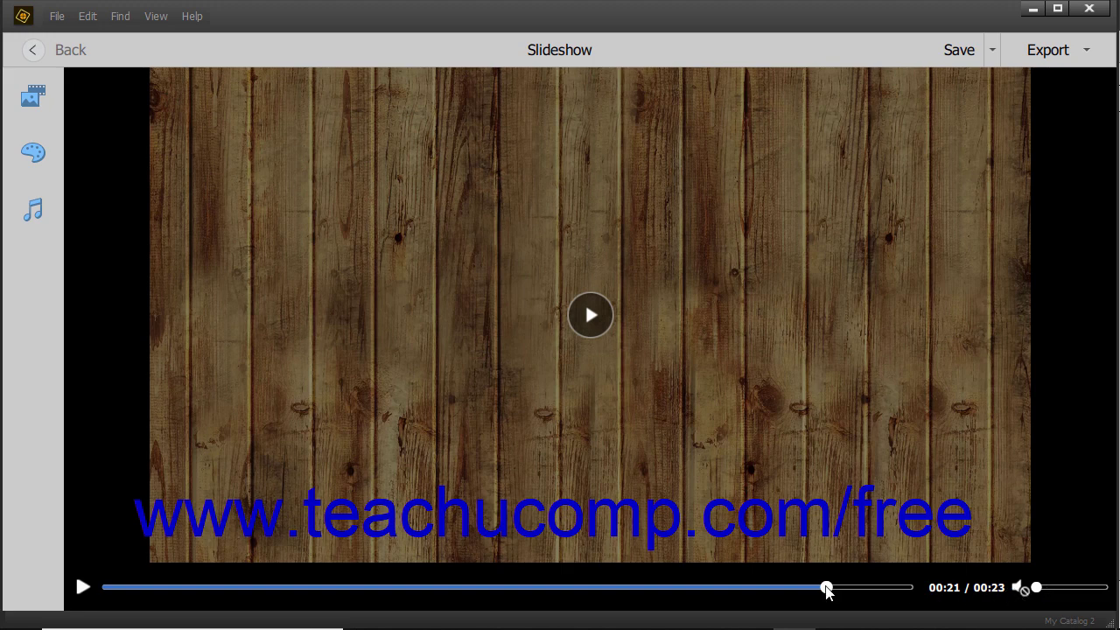
drag(826, 588, 521, 584)
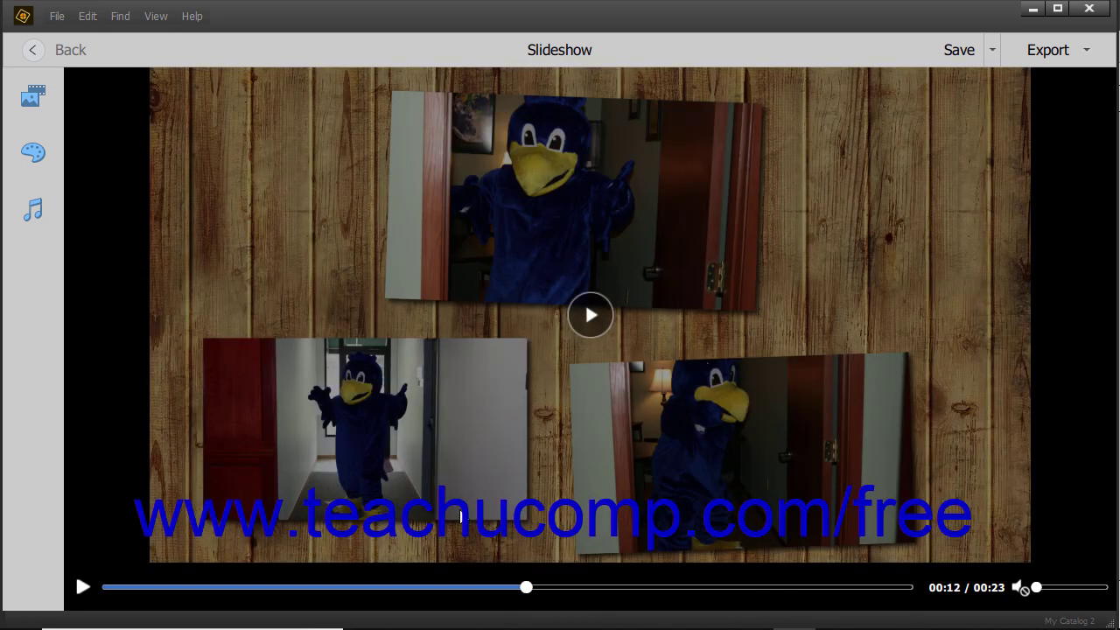
click(83, 588)
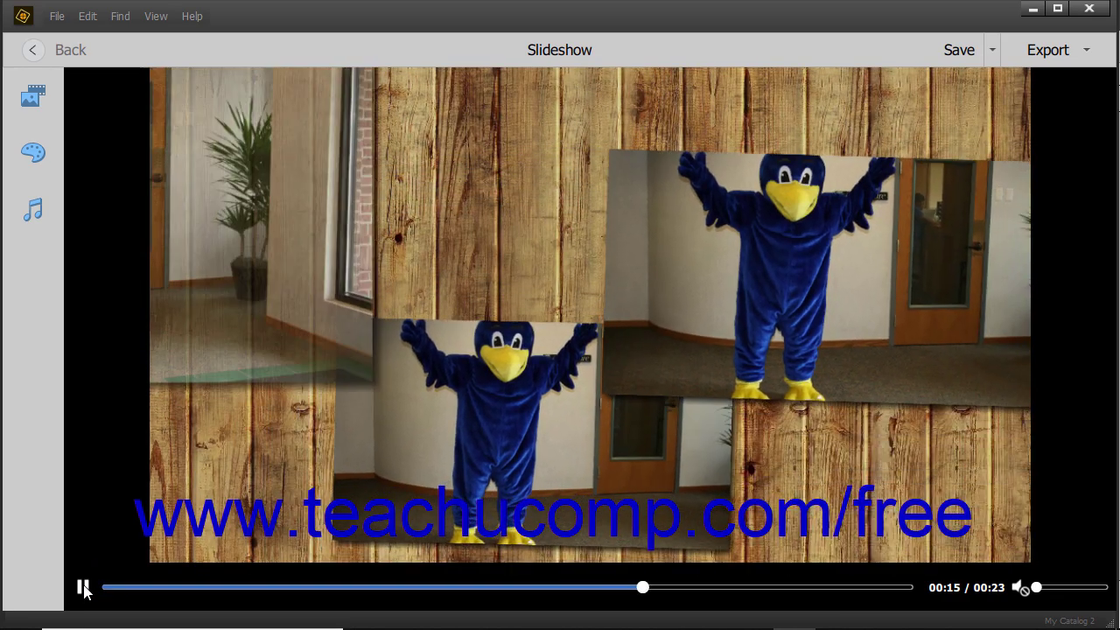
click(82, 588)
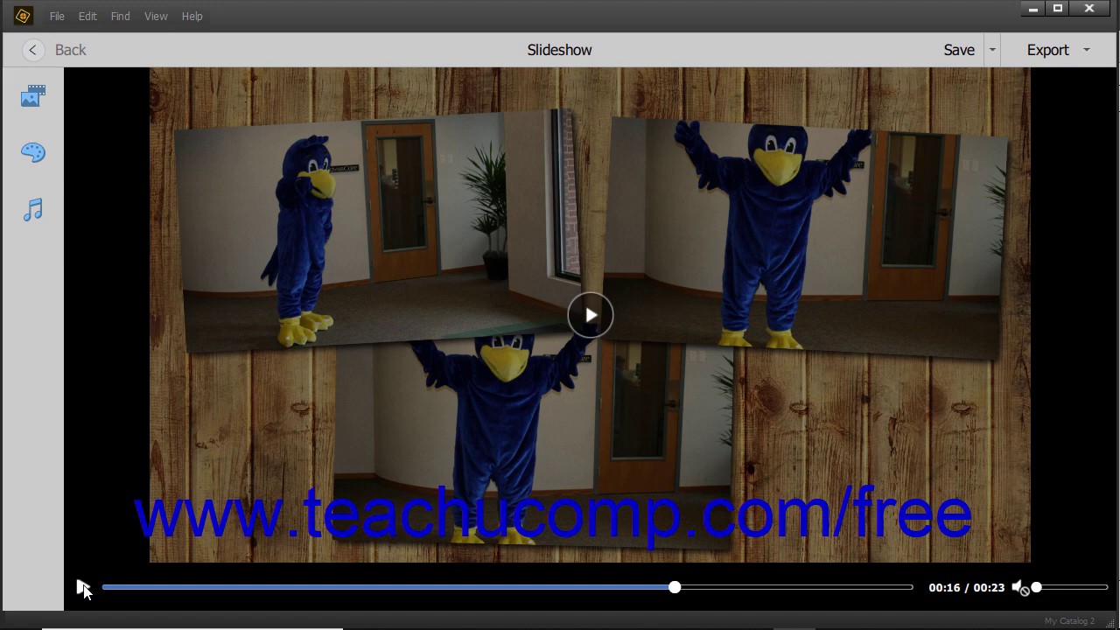
click(83, 588)
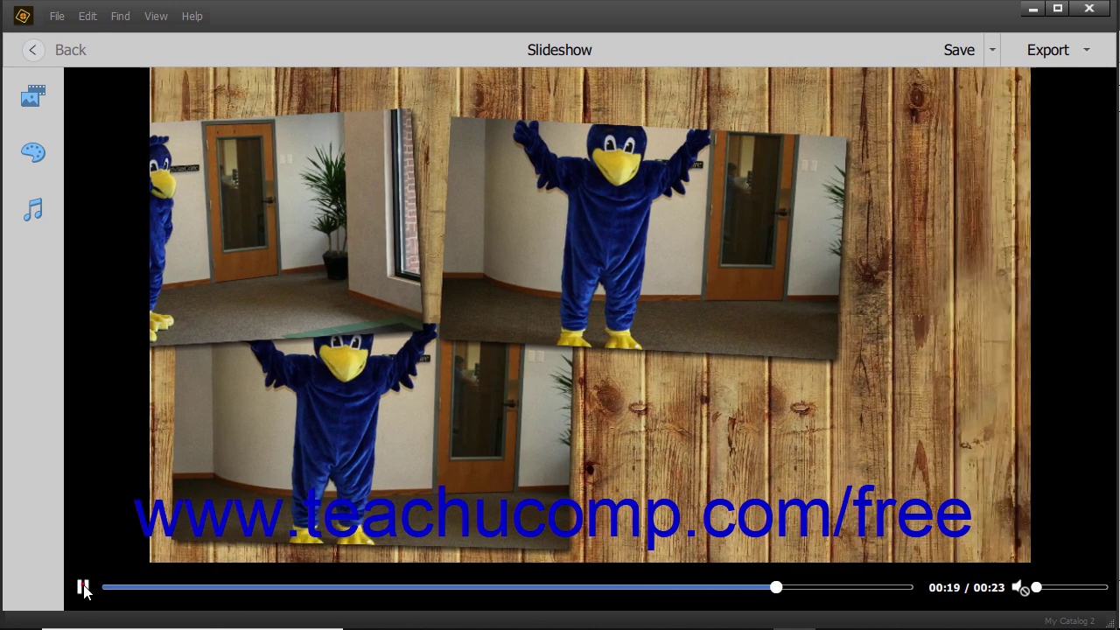
click(83, 588)
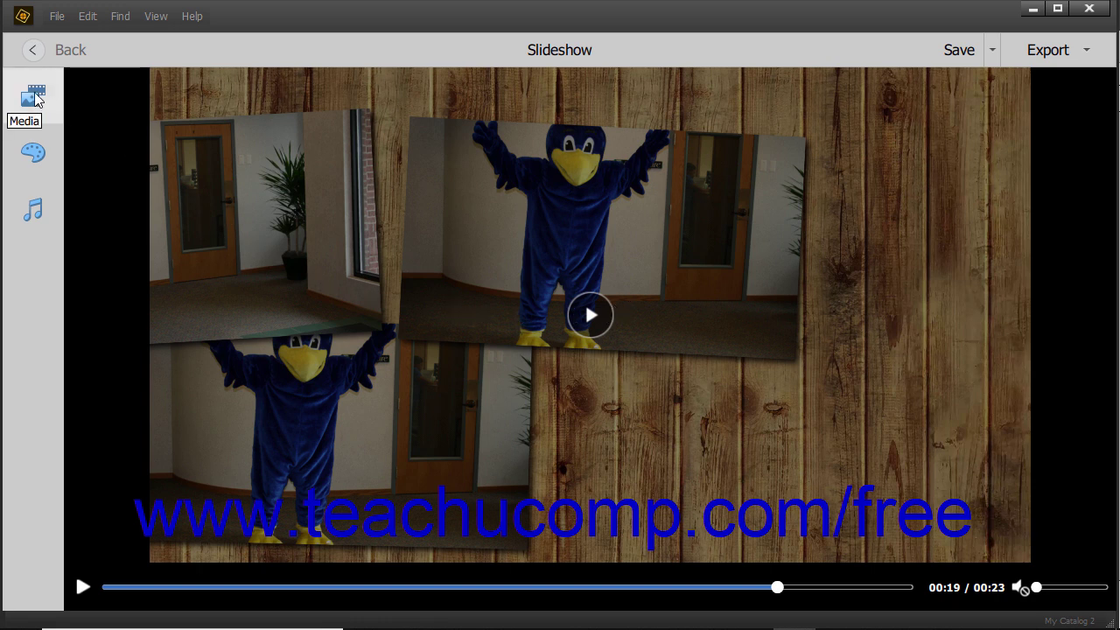
Step: Check the audio track, the applied Woods theme and the seven media items, then enlarge the preview
click(42, 217)
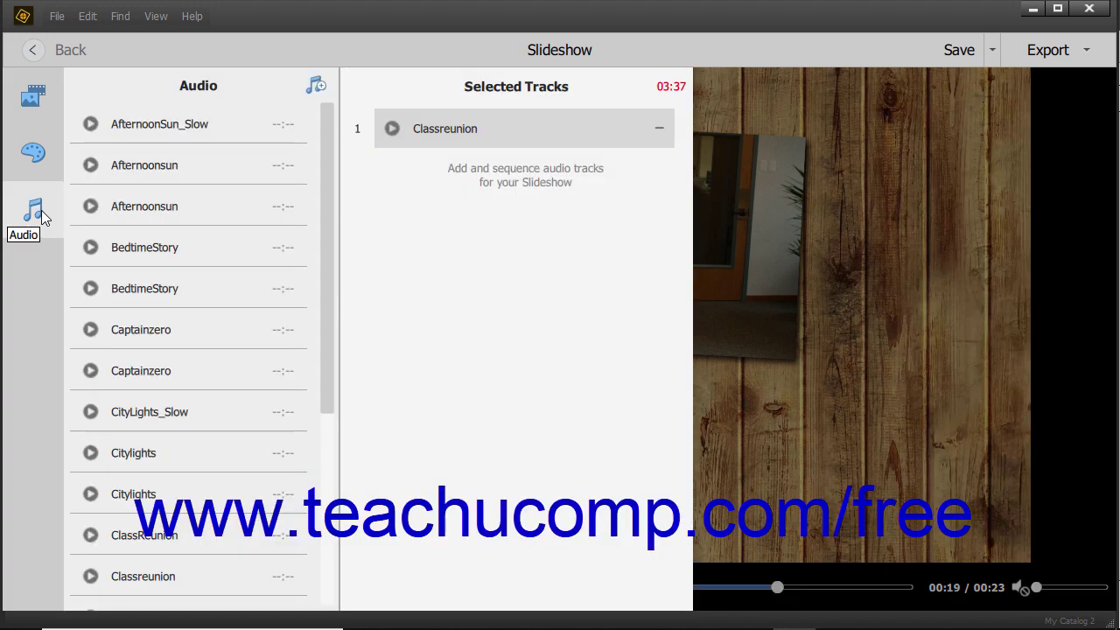
click(35, 155)
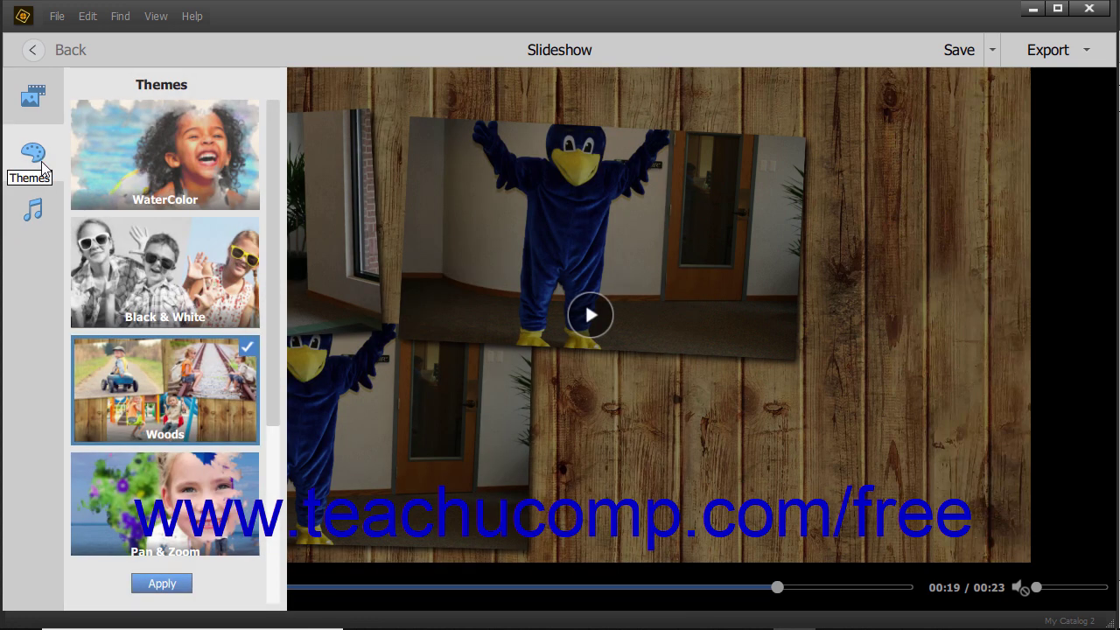
click(39, 111)
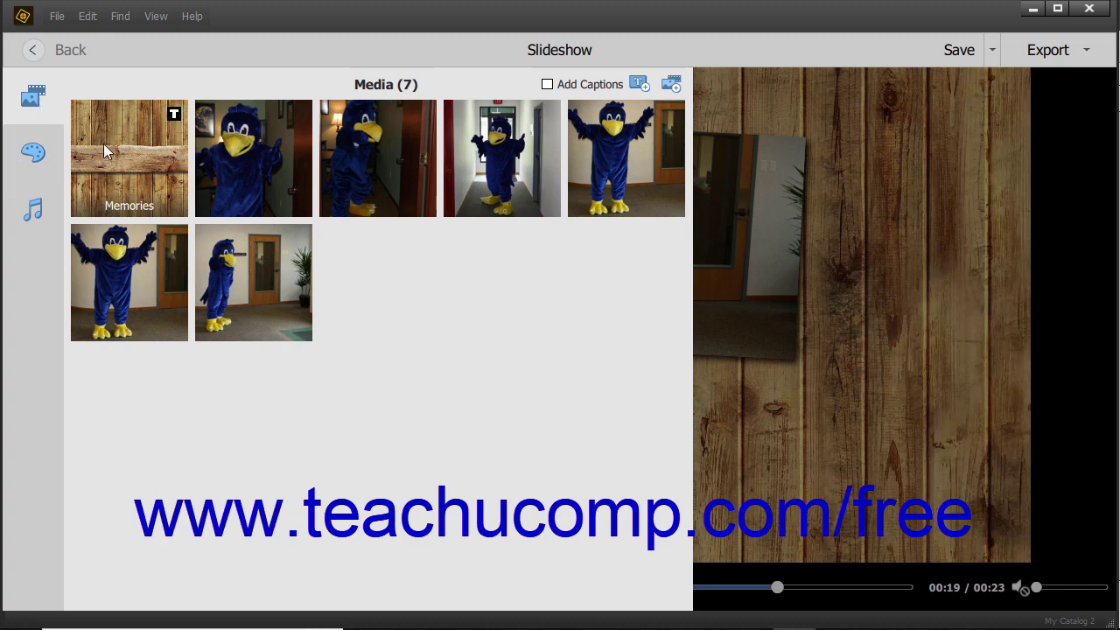
click(47, 104)
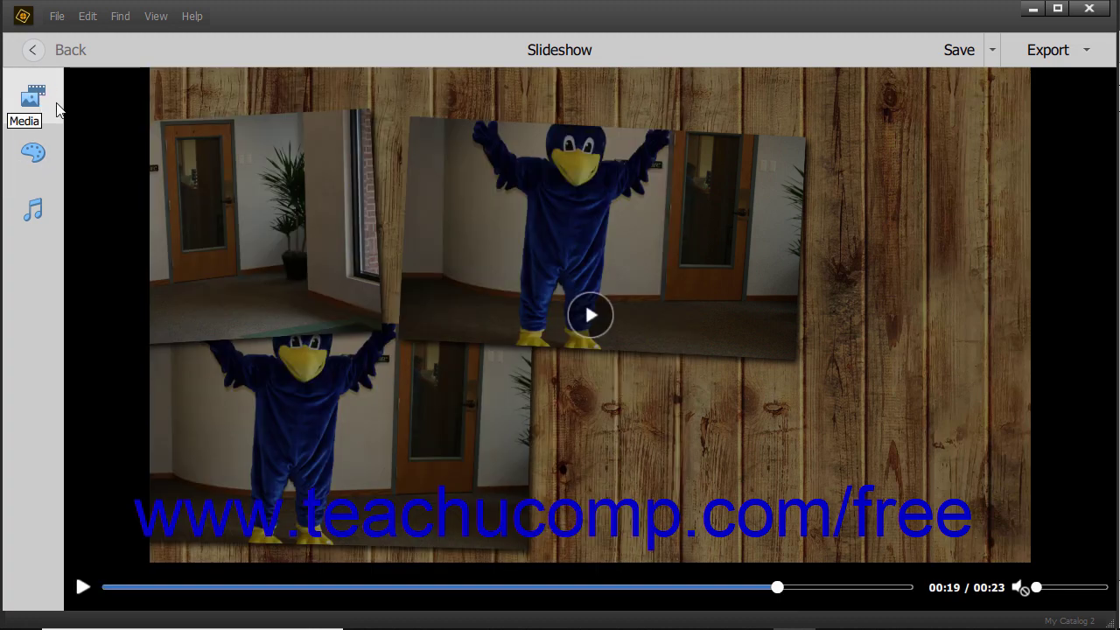
Step: Save the slideshow to the Organizer under the name 'Frankie'
click(970, 49)
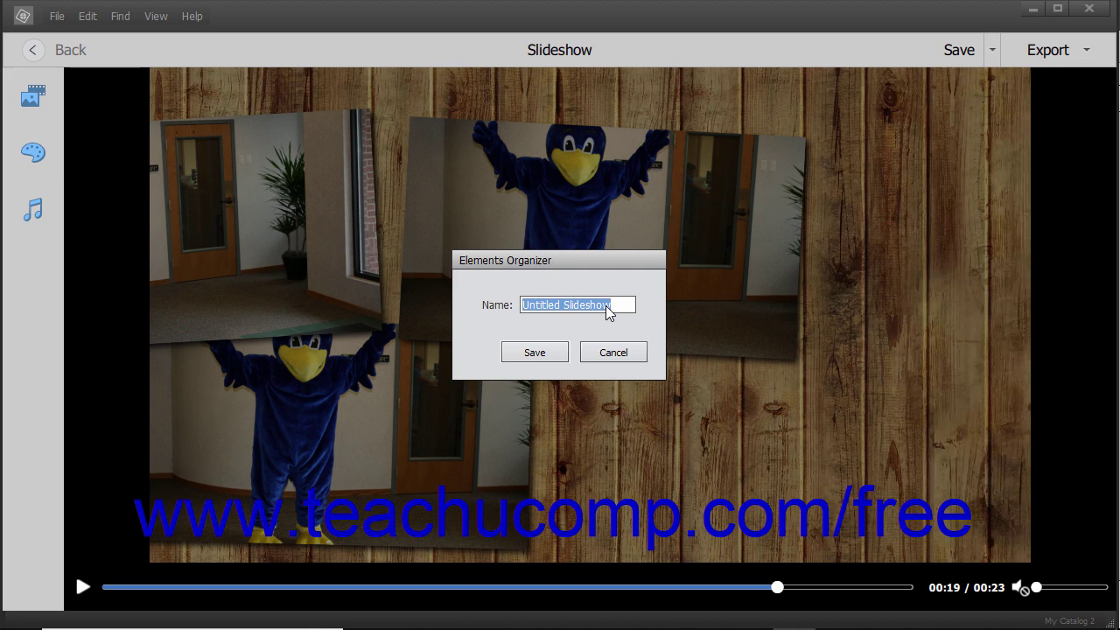
text(Frankie)
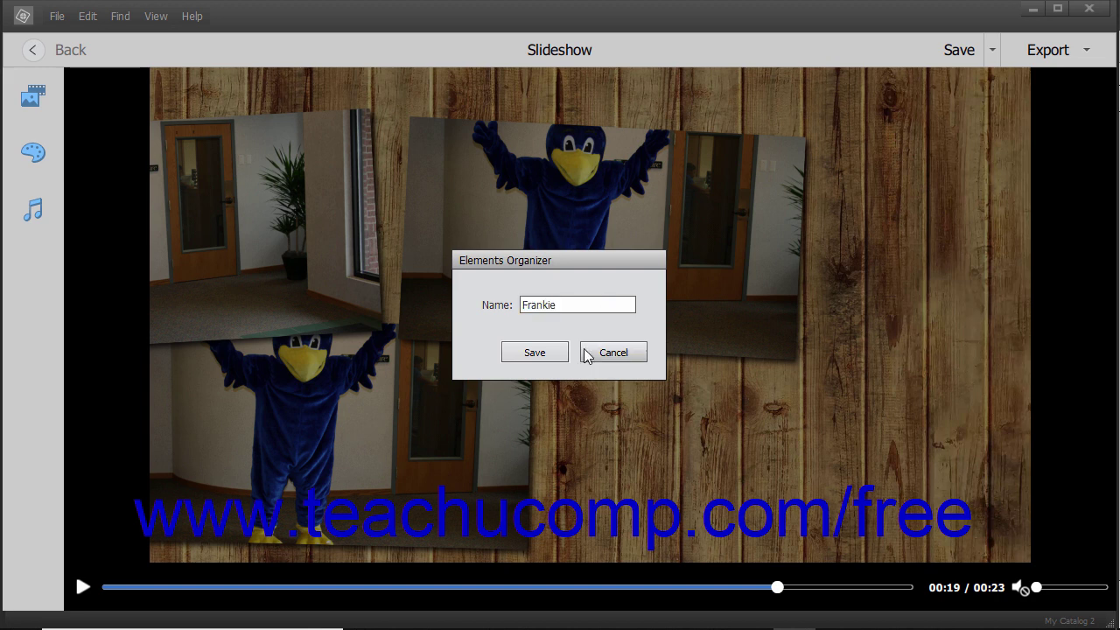
click(536, 351)
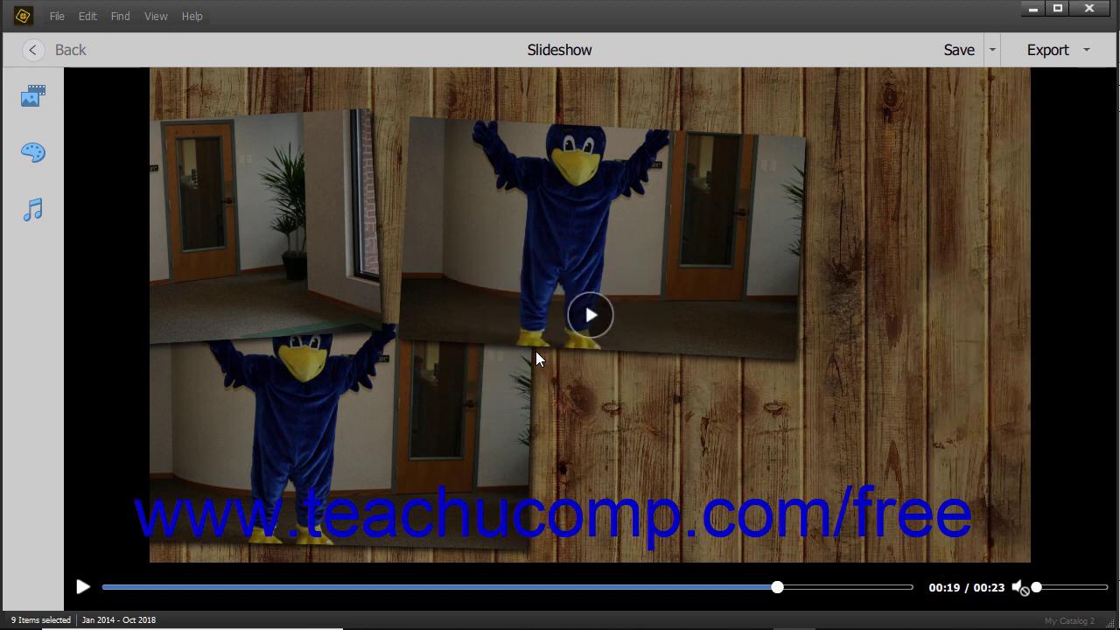
Step: Cancel a Save As attempt and show the YouTube, Vimeo and local-disk export options
click(993, 51)
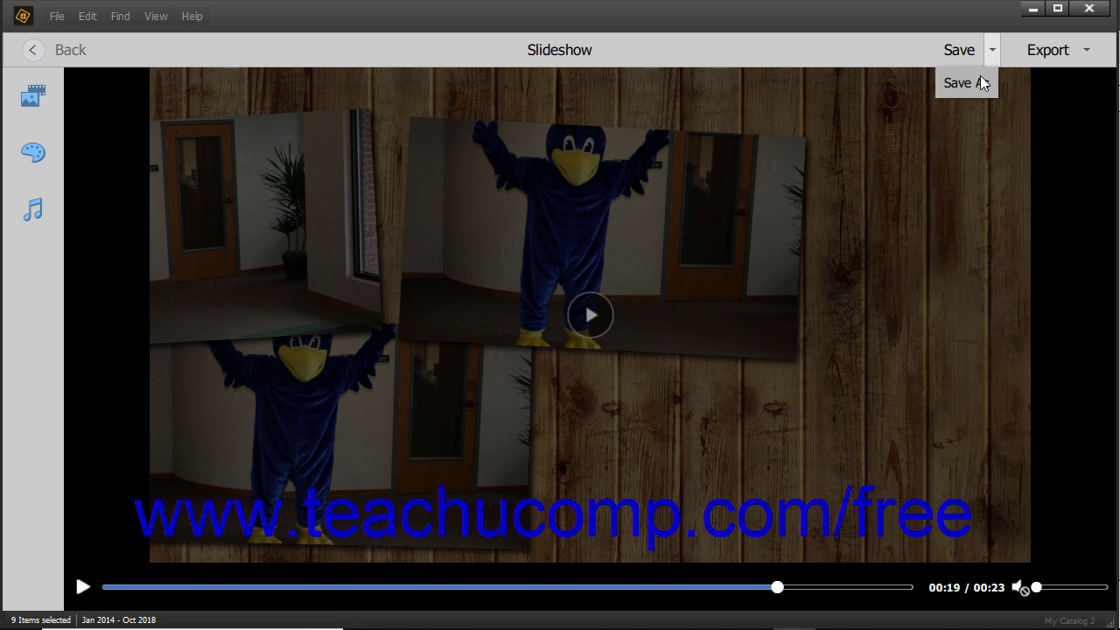
click(982, 82)
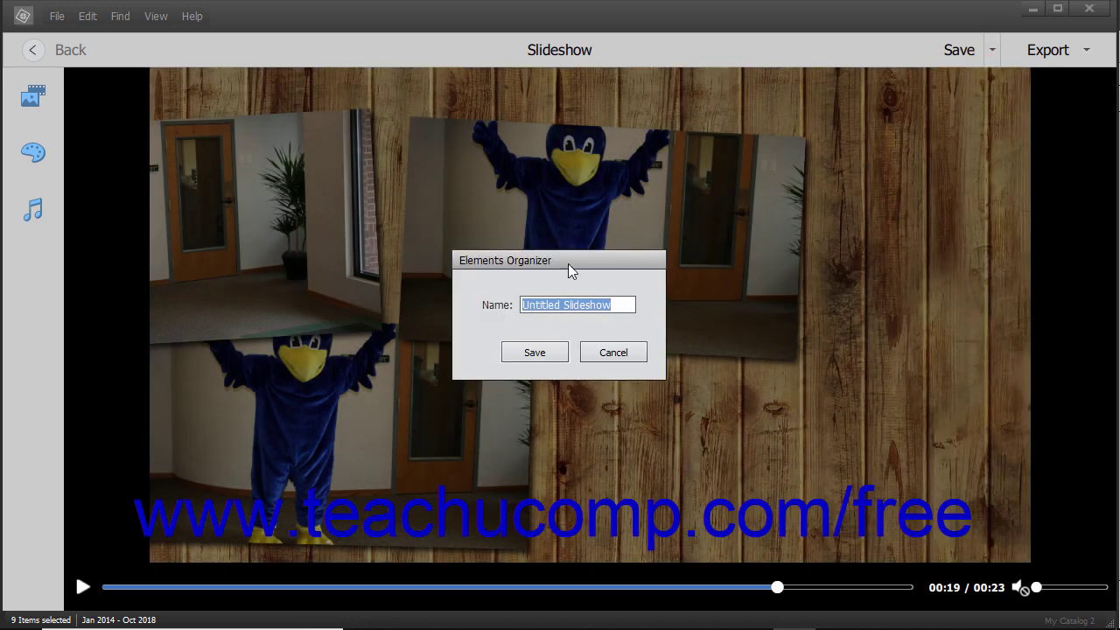
click(601, 354)
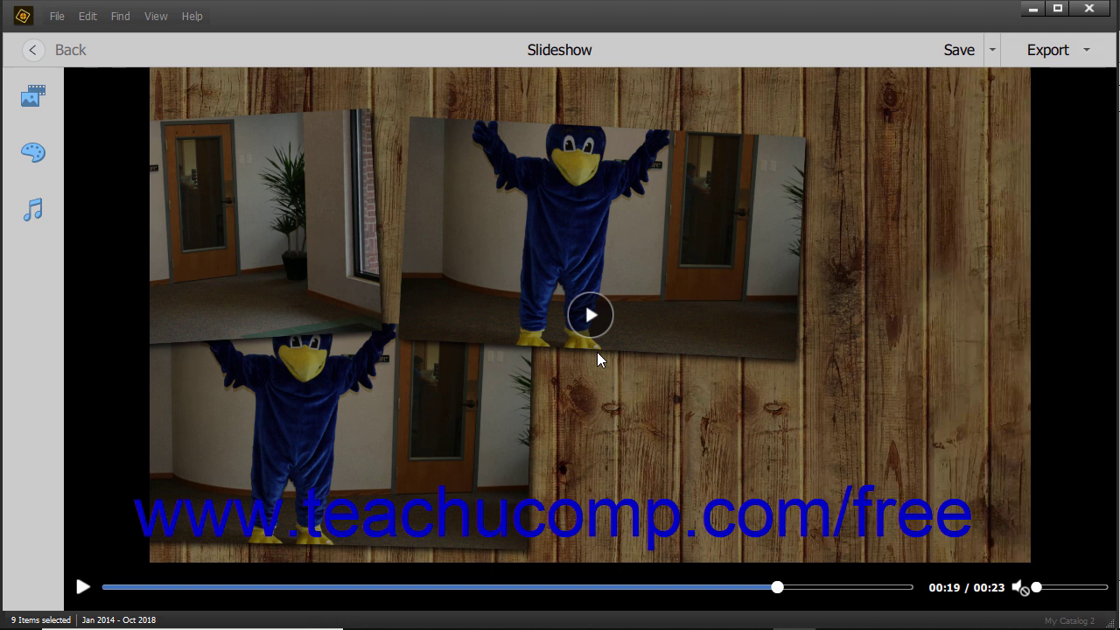
click(1052, 61)
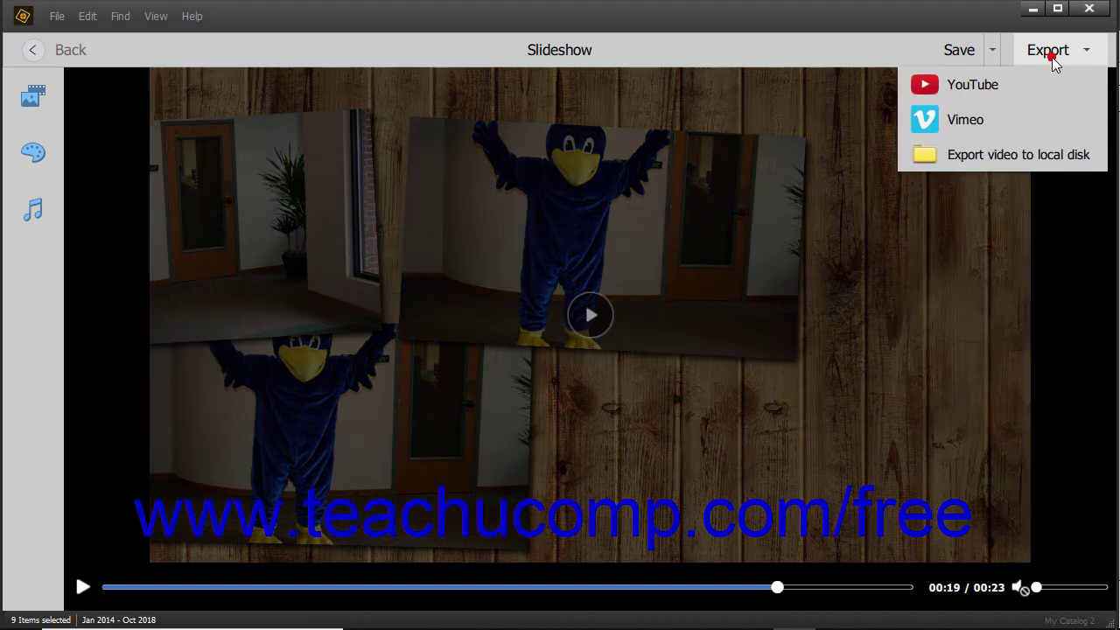
Step: Export the slideshow to the Videos folder as 'Frankie' with the 720p HD preset
click(1018, 156)
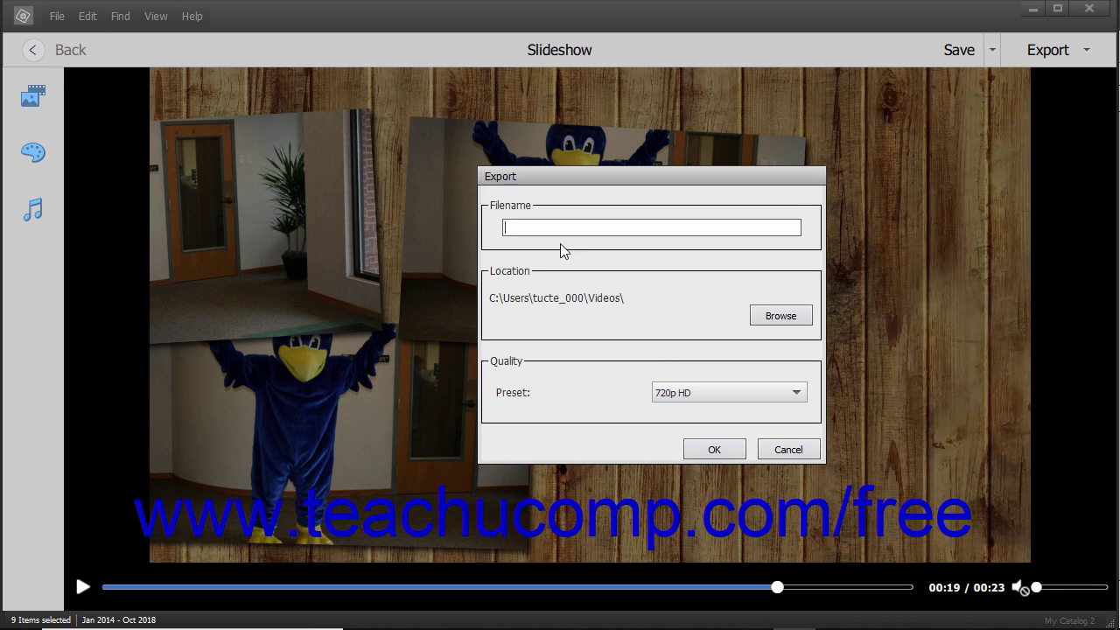
click(543, 227)
text(Frankie)
click(772, 321)
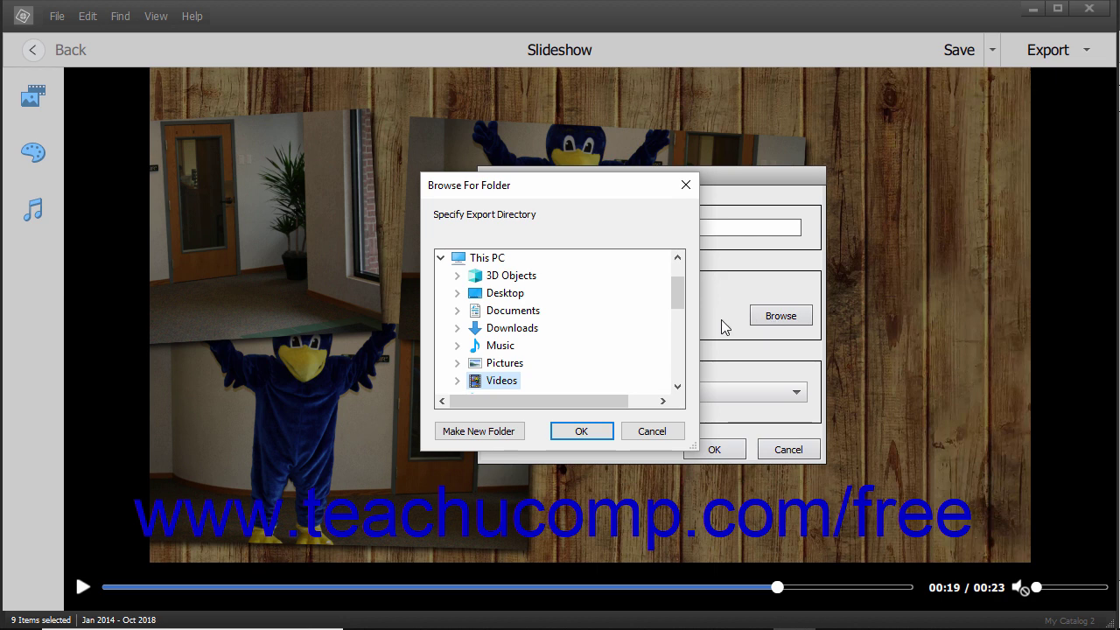
click(582, 433)
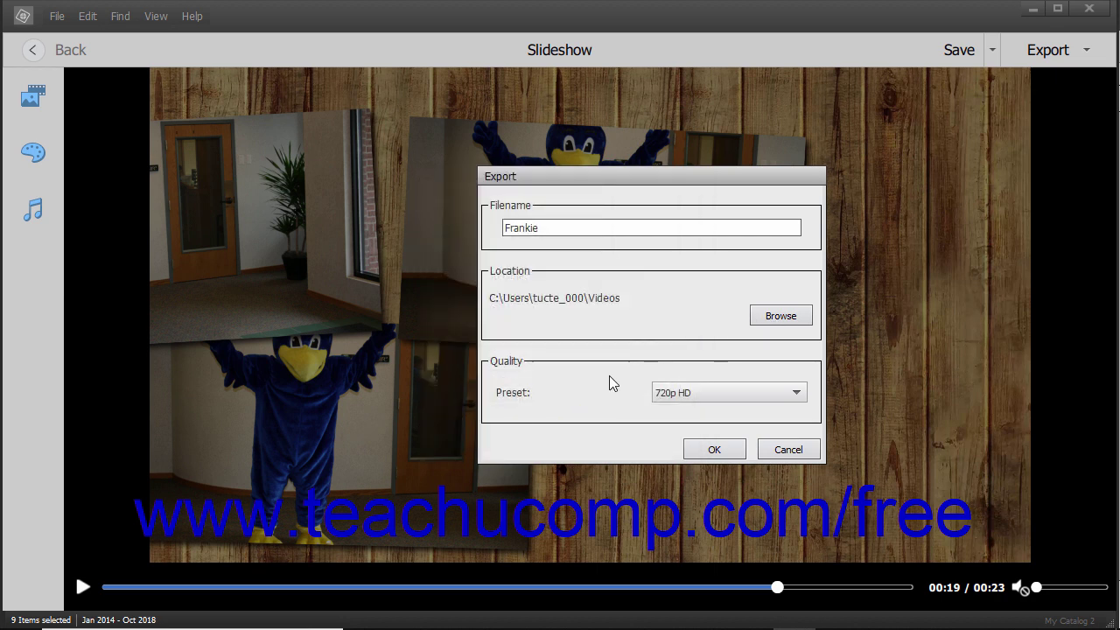
click(674, 392)
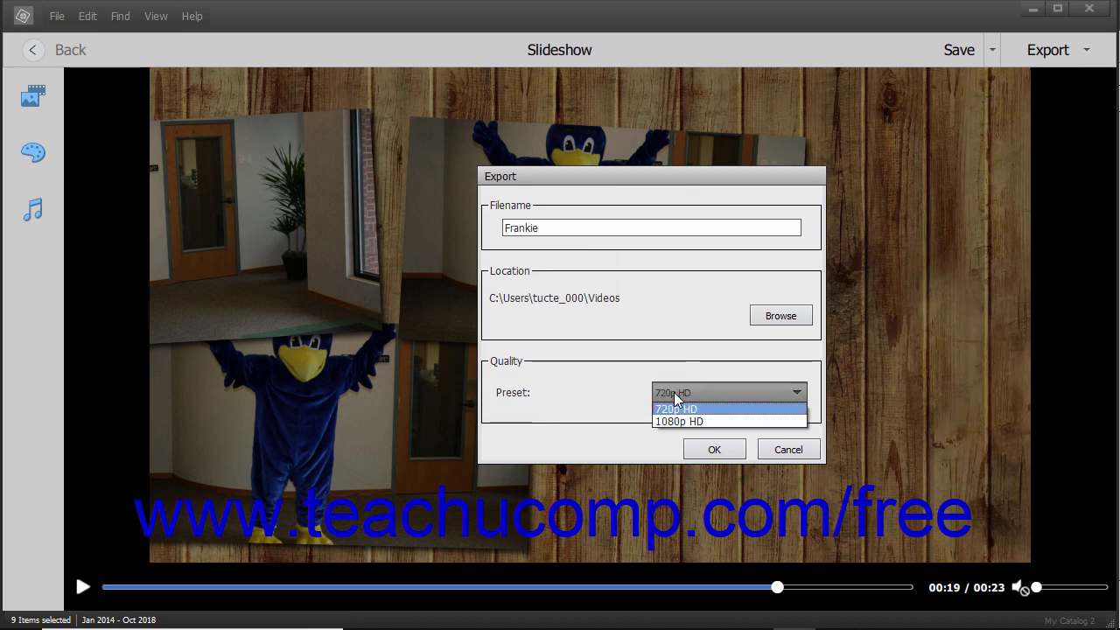
click(674, 408)
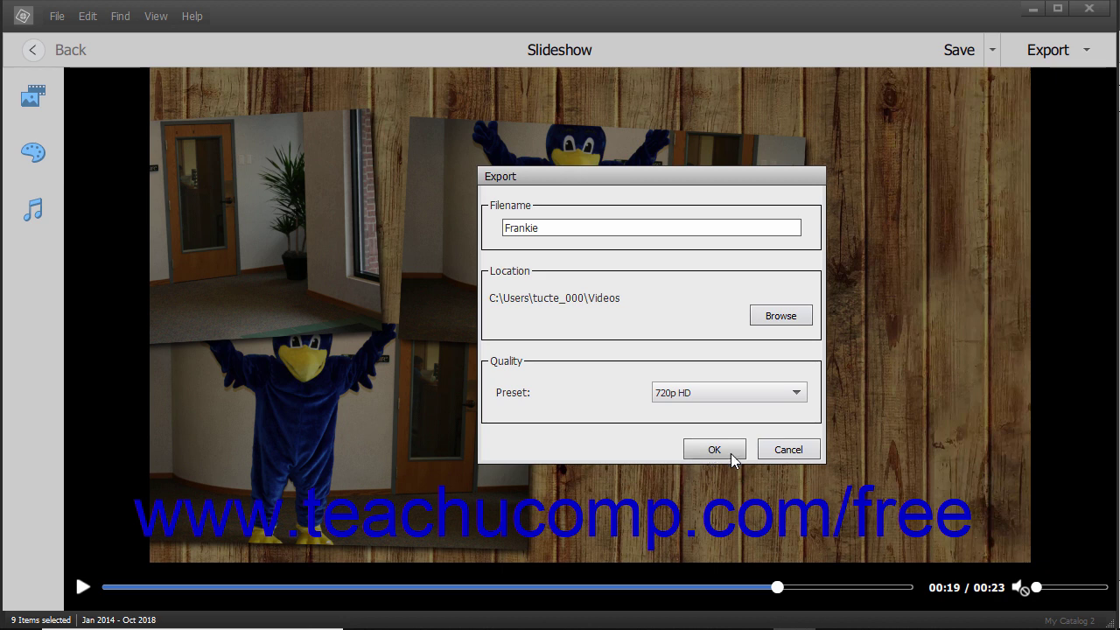
click(792, 450)
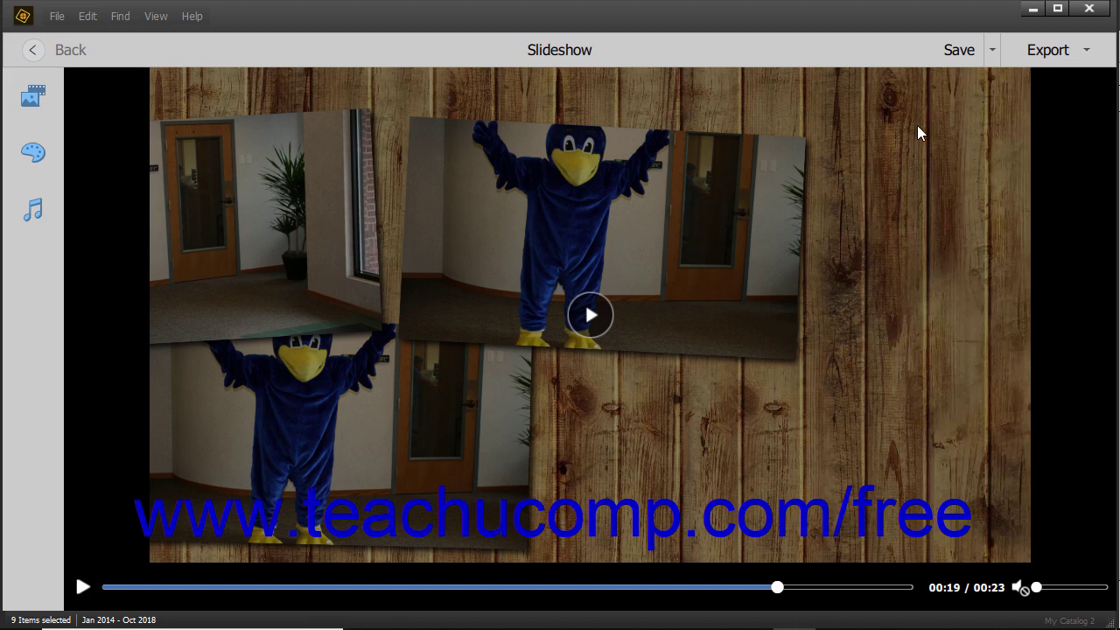
click(1030, 56)
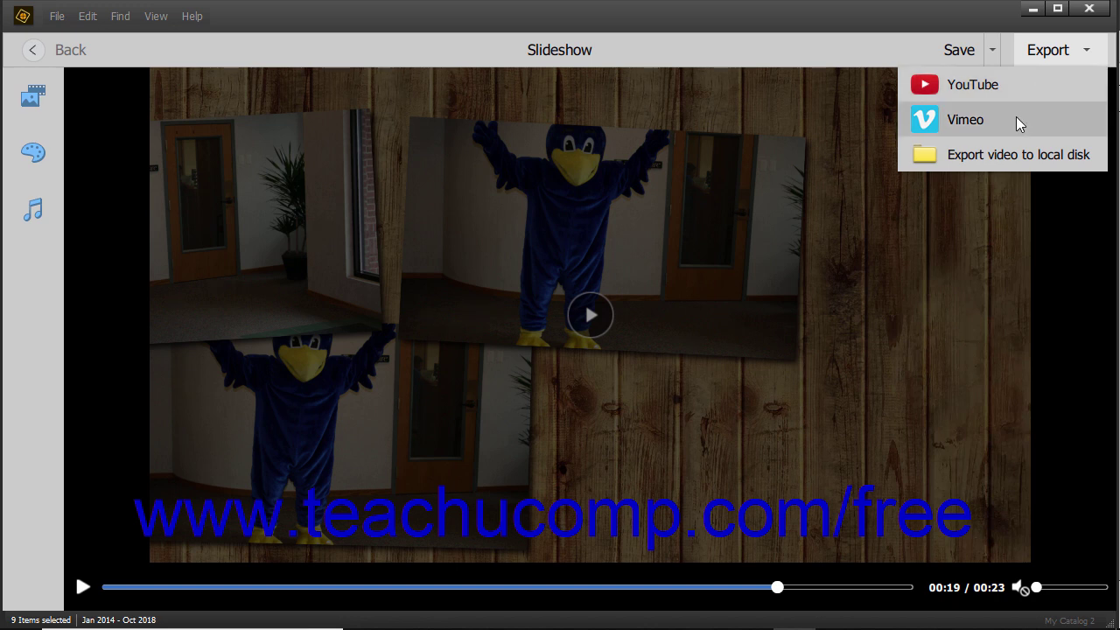
click(1016, 87)
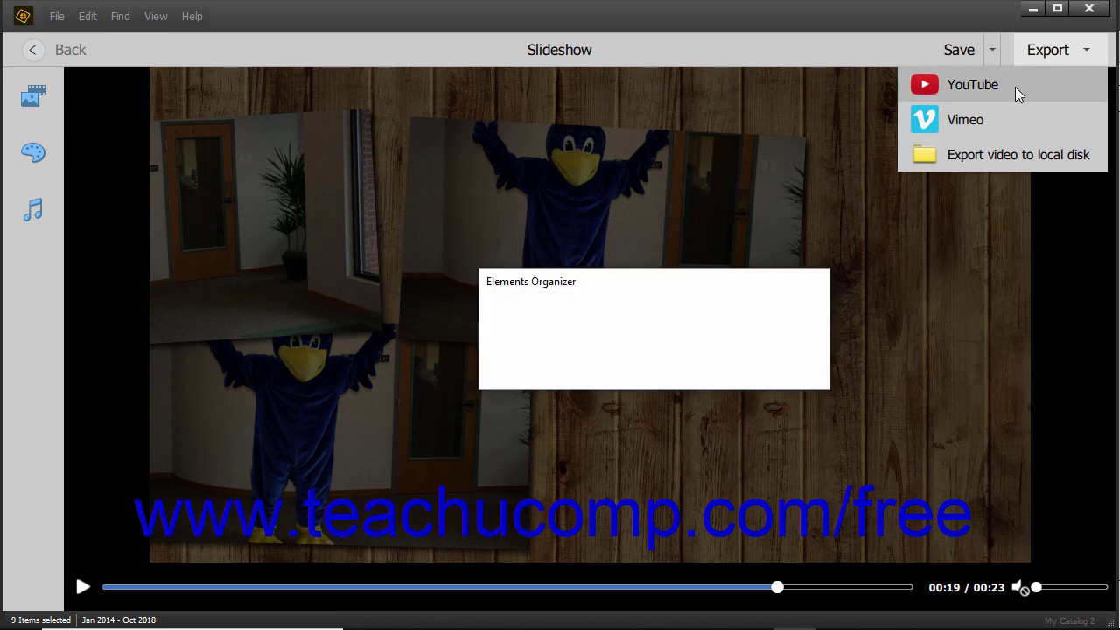